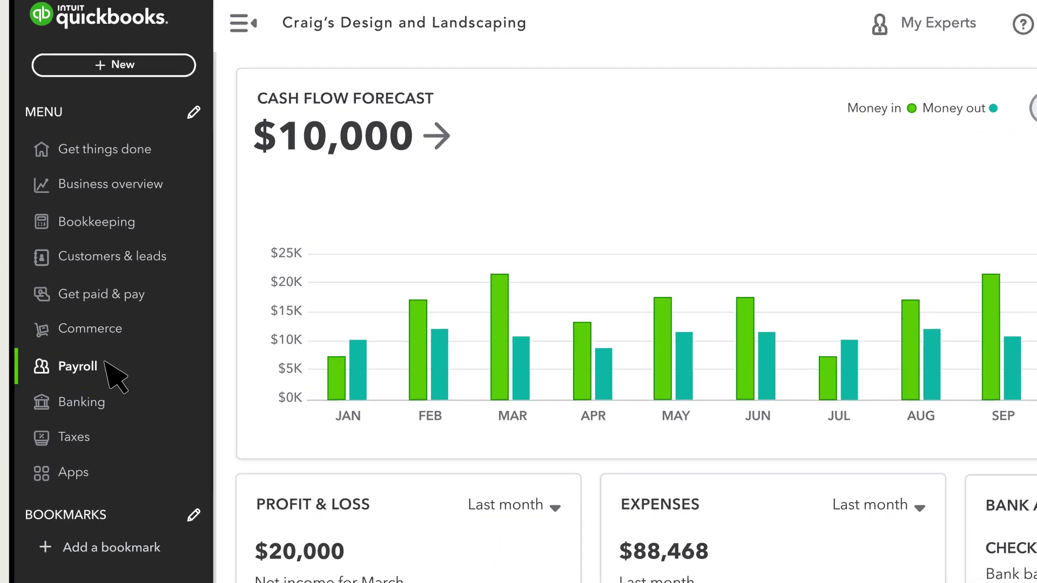
# Step: Open the first employee's profile from the Payroll employee list to show their $25.00 hourly pay types
pyautogui.click(110, 381)
pyautogui.click(158, 110)
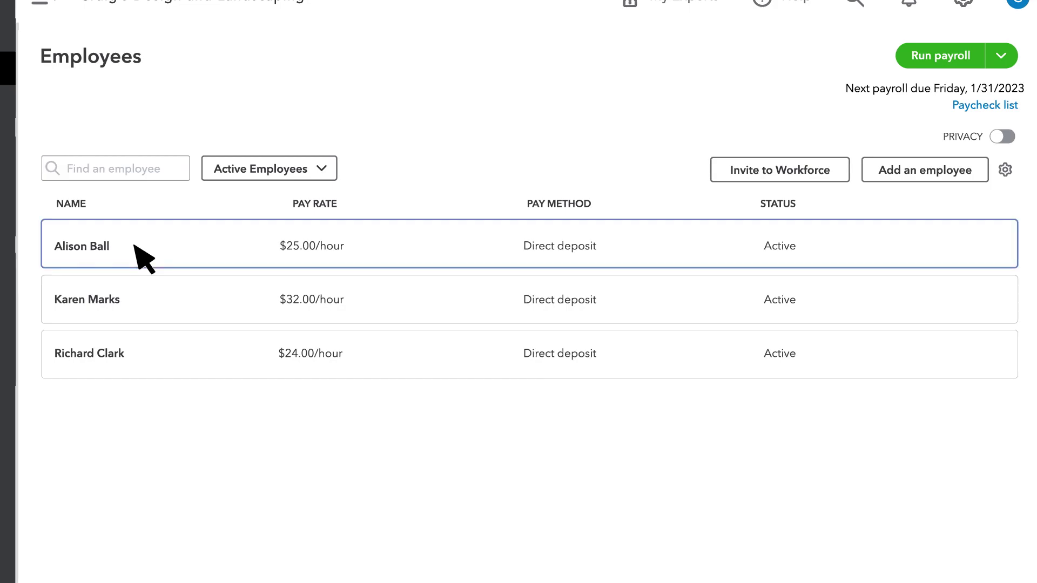
pyautogui.click(135, 247)
pyautogui.scroll(-3, 143, 317)
pyautogui.scroll(-5, 146, 371)
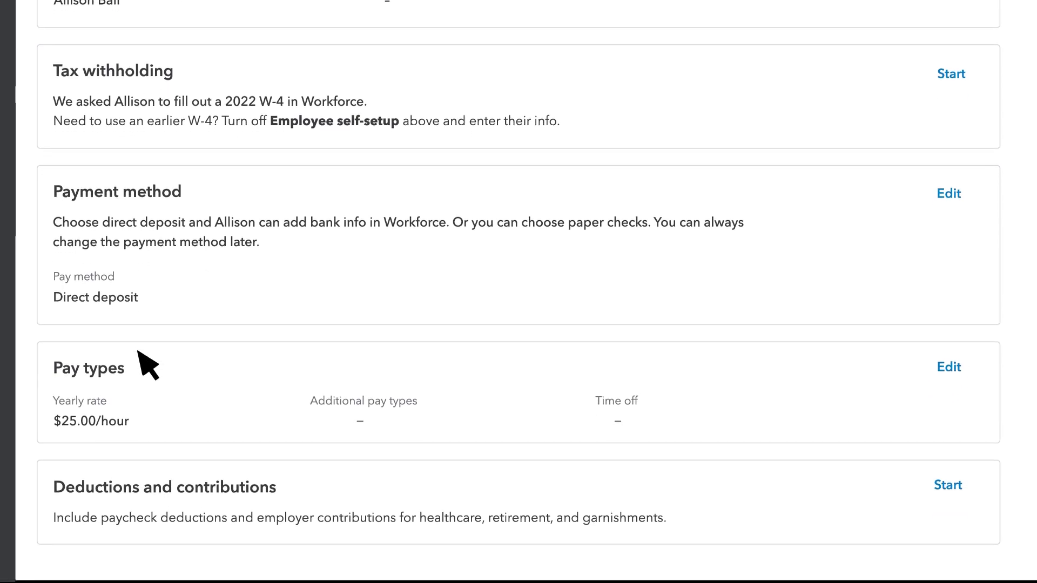
# Step: Edit the first employee's pay types, tick Holiday Pay, and view the paid time off policies
pyautogui.click(950, 365)
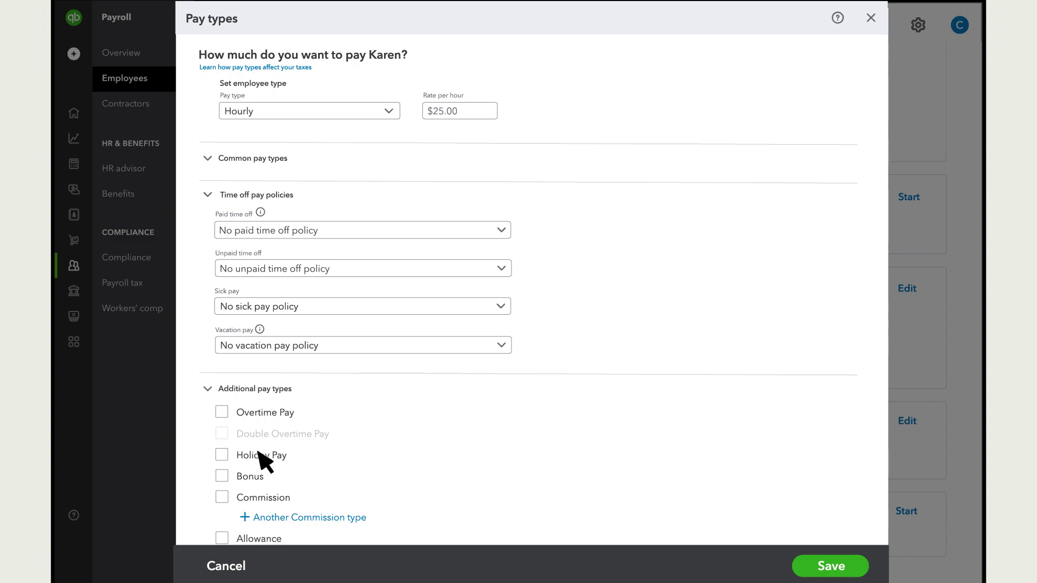
pyautogui.click(222, 454)
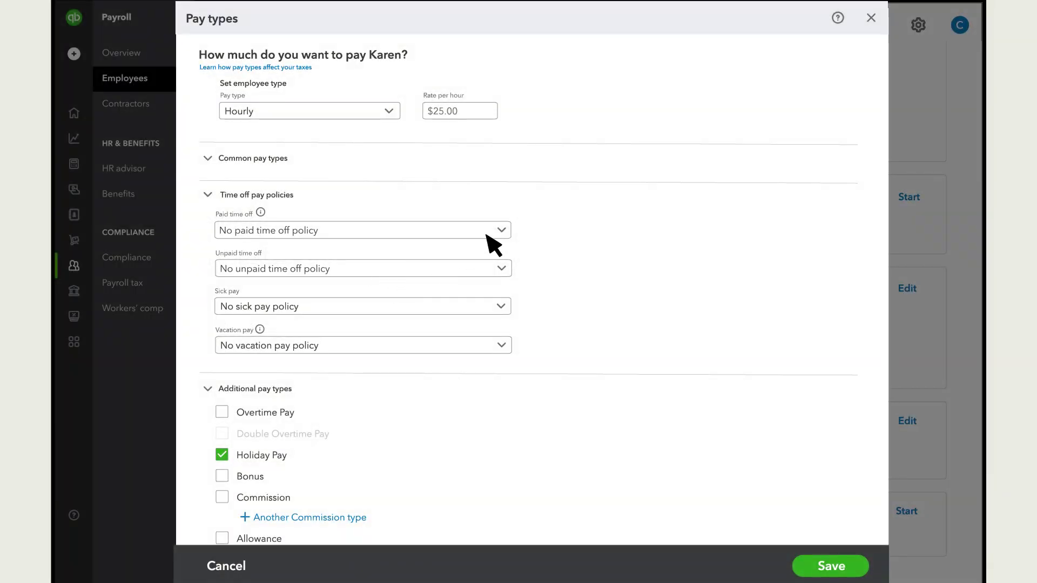
pyautogui.click(501, 231)
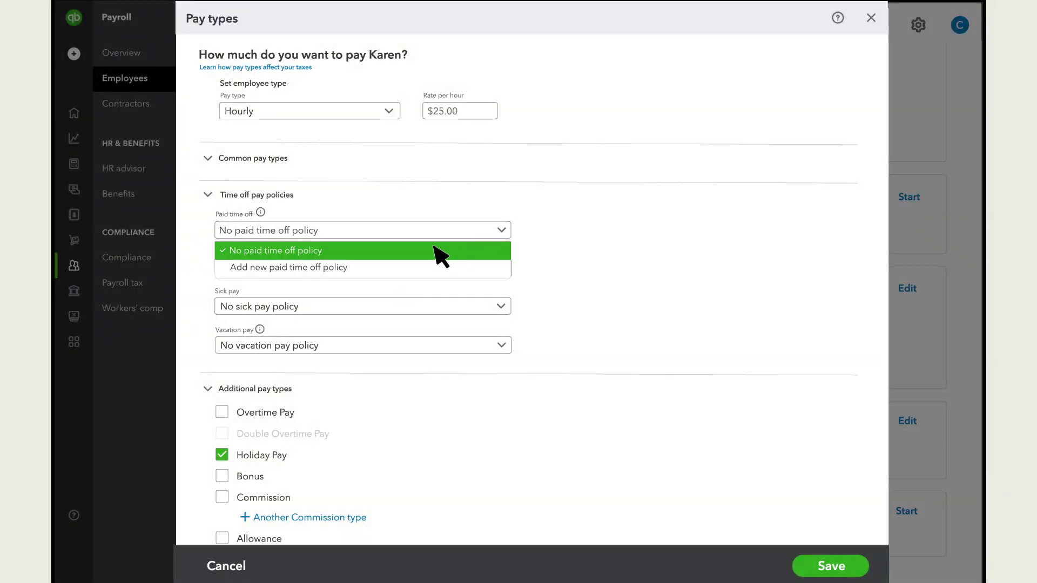
# Step: Create and save the '1 Year Tenure' policy: 120 hours accrued at beginning of year, maximum 120
pyautogui.click(363, 267)
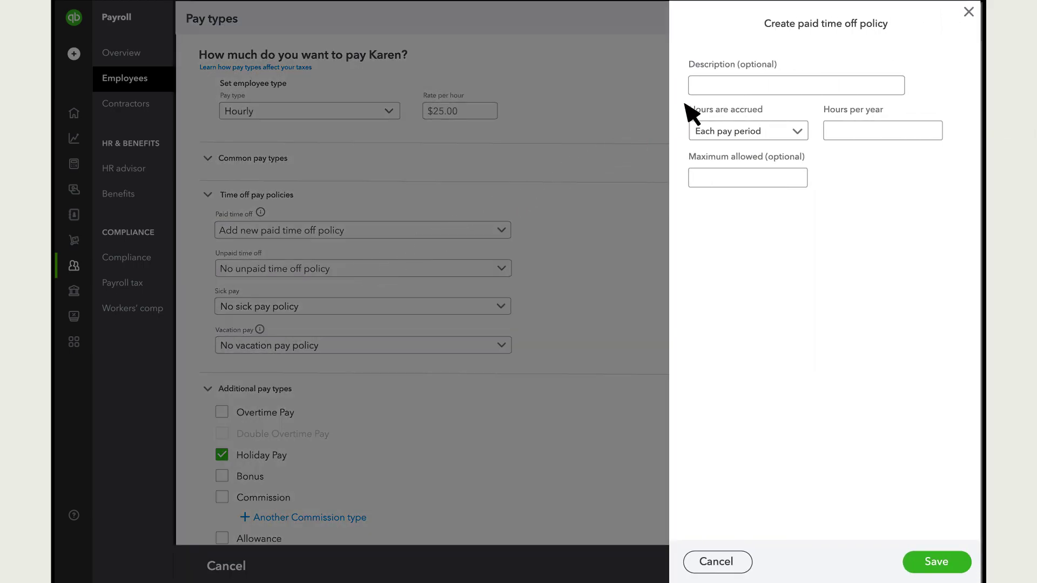
pyautogui.click(698, 90)
pyautogui.write('1 Year Tenure')
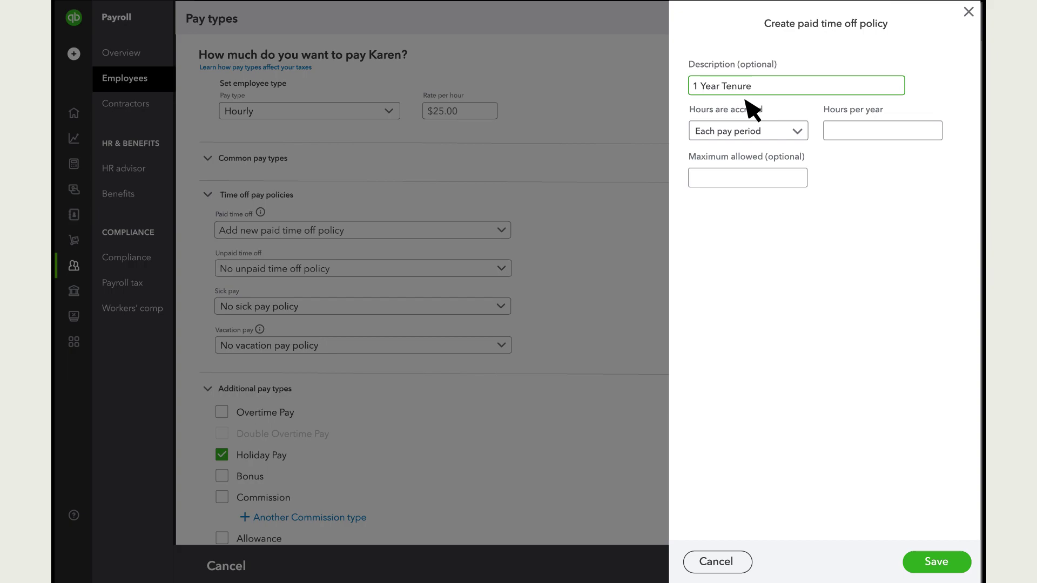
pyautogui.click(798, 131)
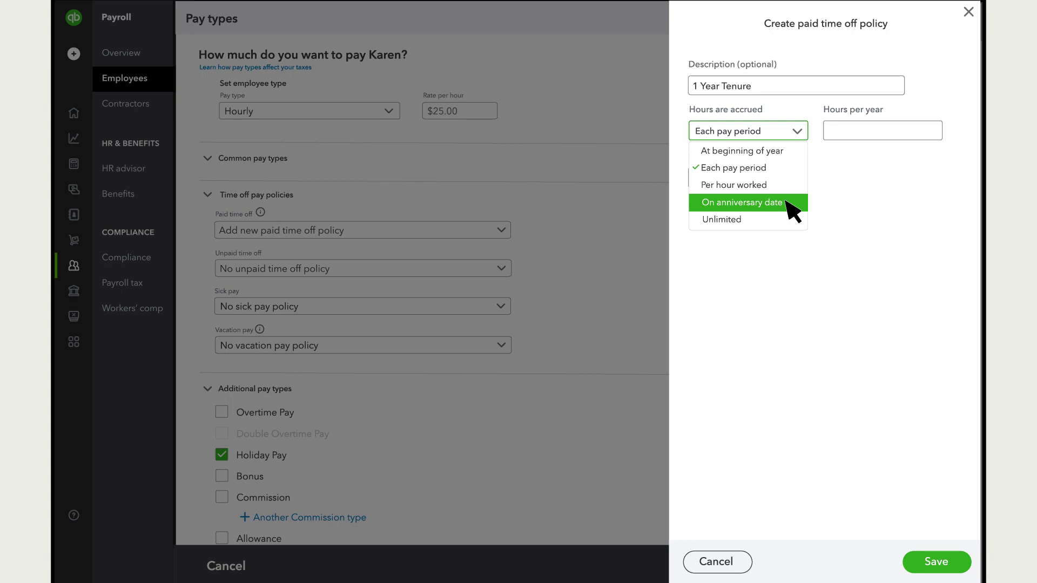
pyautogui.click(789, 151)
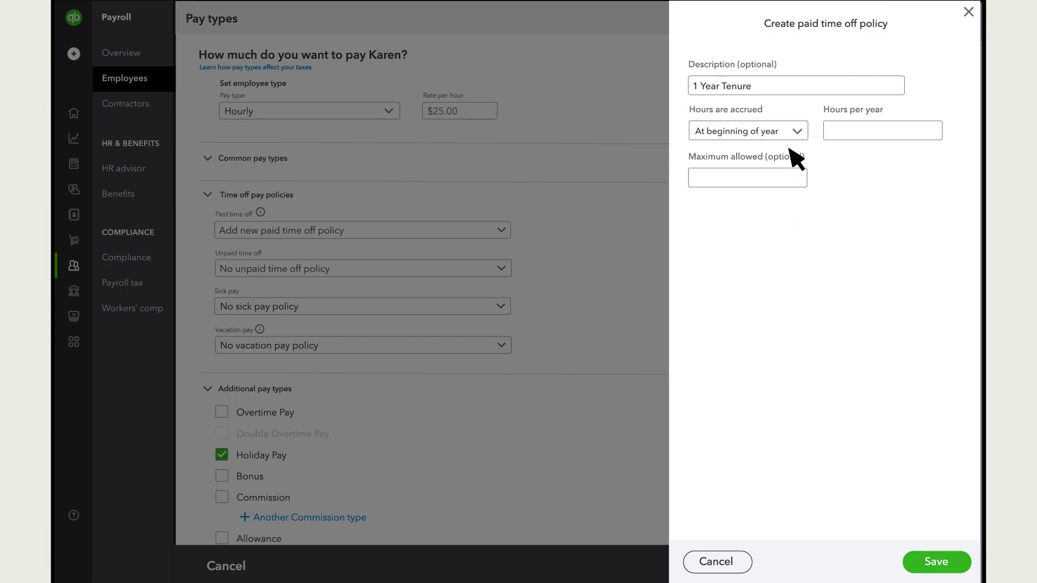
pyautogui.click(840, 140)
pyautogui.write('120')
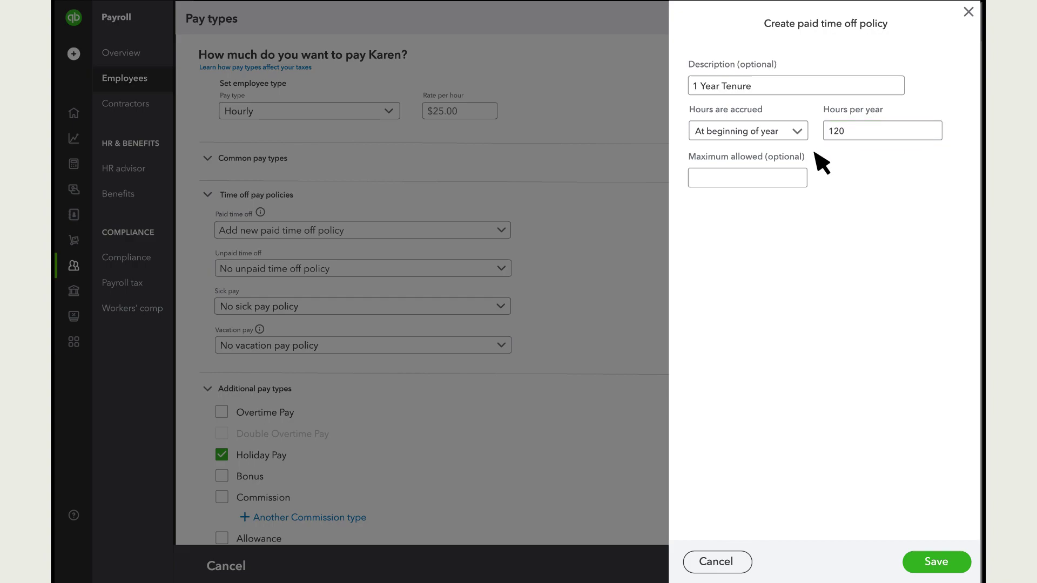
pyautogui.click(698, 186)
pyautogui.write('120')
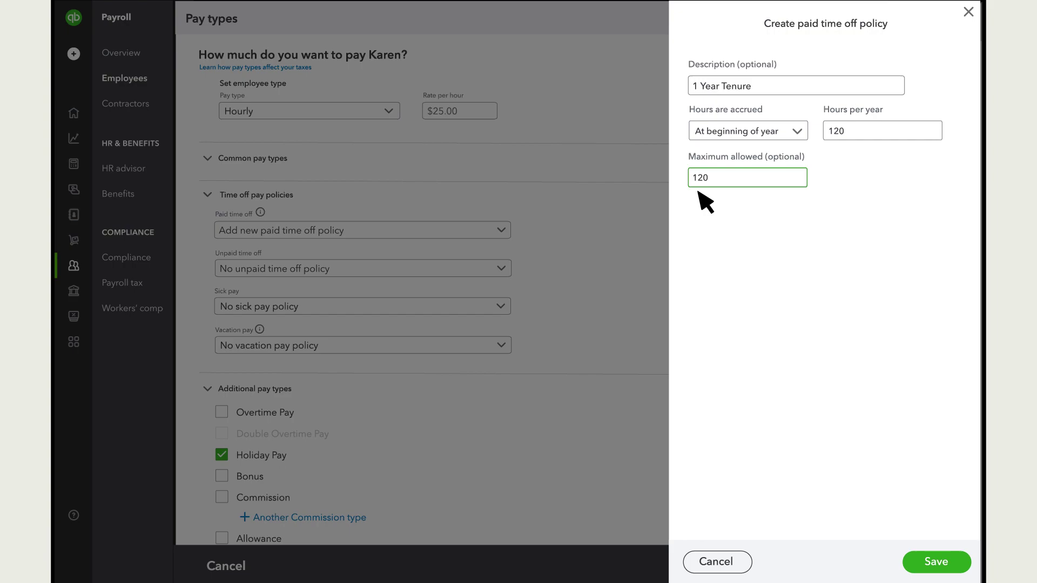
pyautogui.click(936, 562)
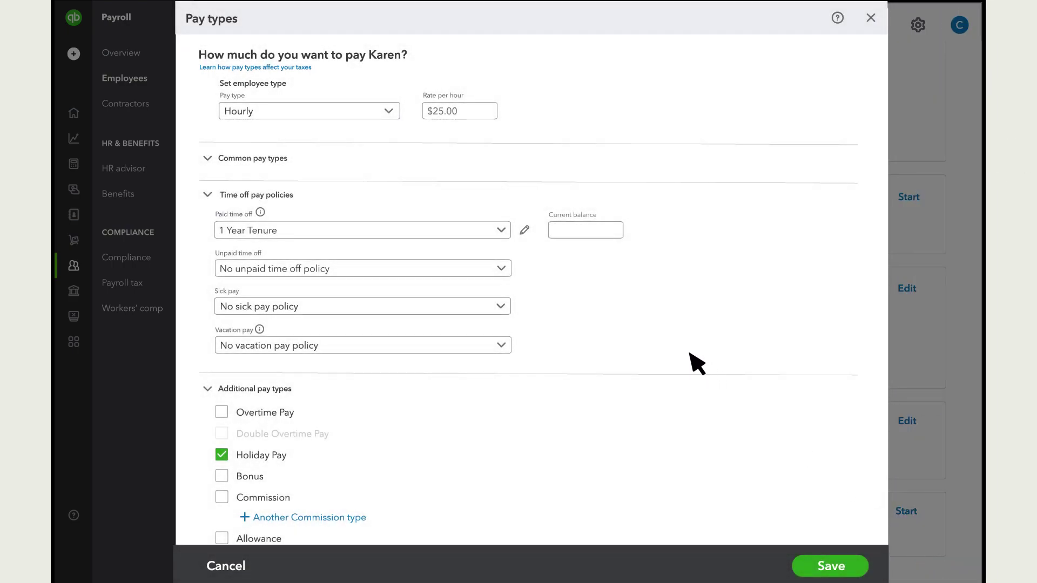
# Step: Enter a 90-hour current time off balance for Karen and save her pay types
pyautogui.click(556, 238)
pyautogui.write('90')
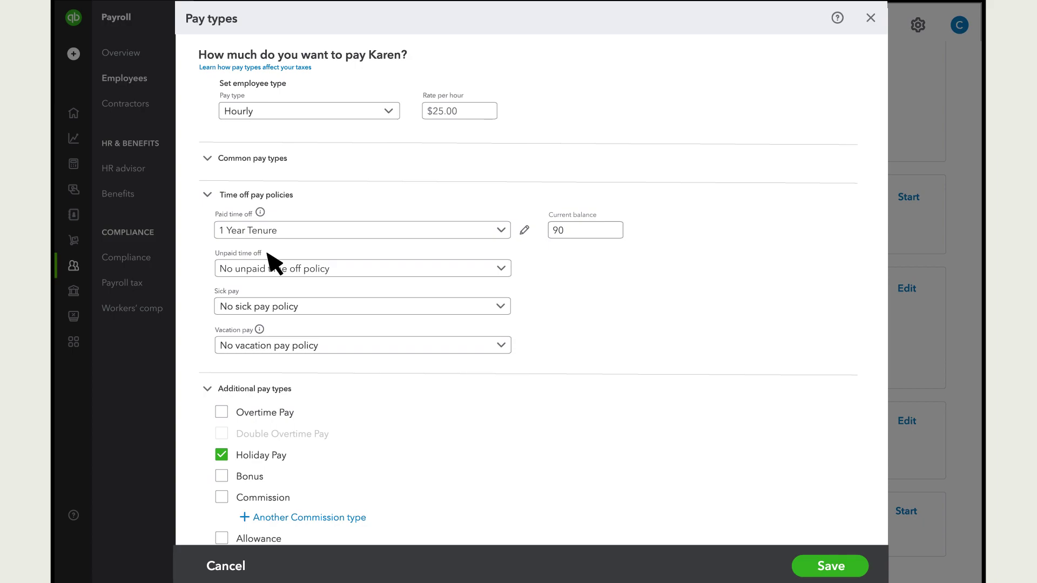
pyautogui.click(831, 567)
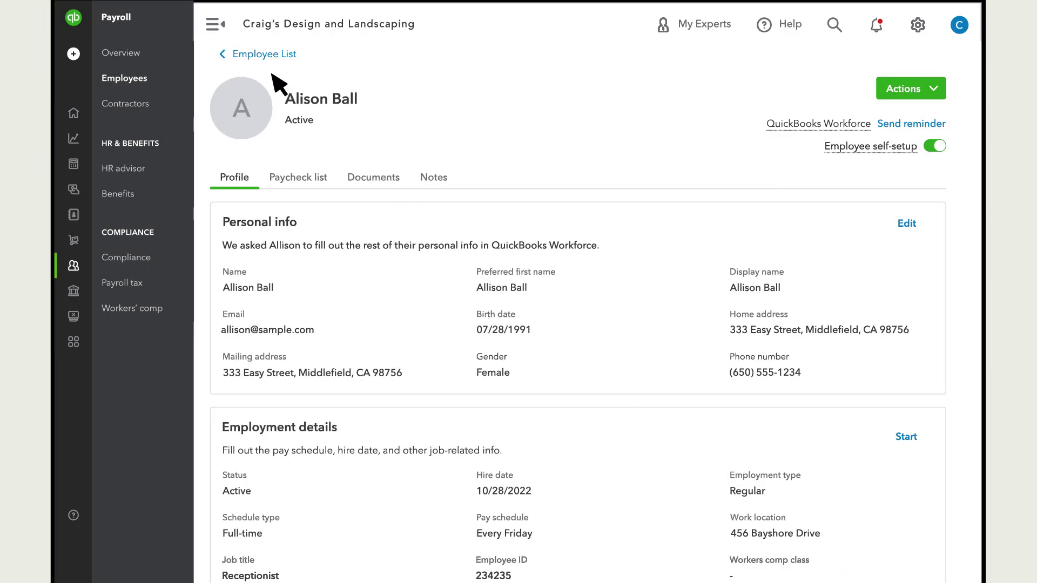
# Step: Give the $32-per-hour second employee the 1 Year Tenure policy with a 40-hour balance
pyautogui.click(256, 56)
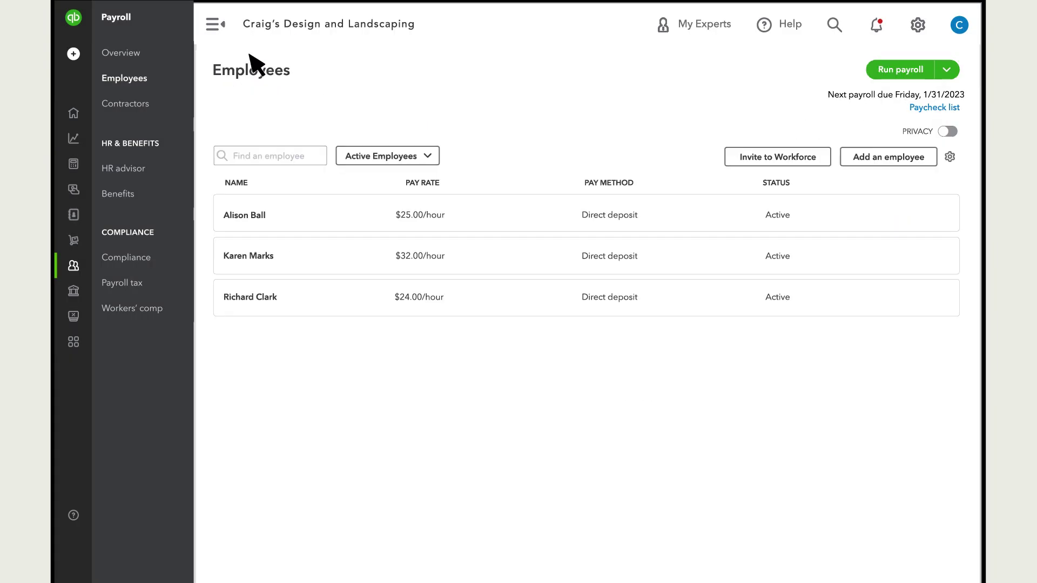
pyautogui.click(285, 255)
pyautogui.scroll(-5, 731, 384)
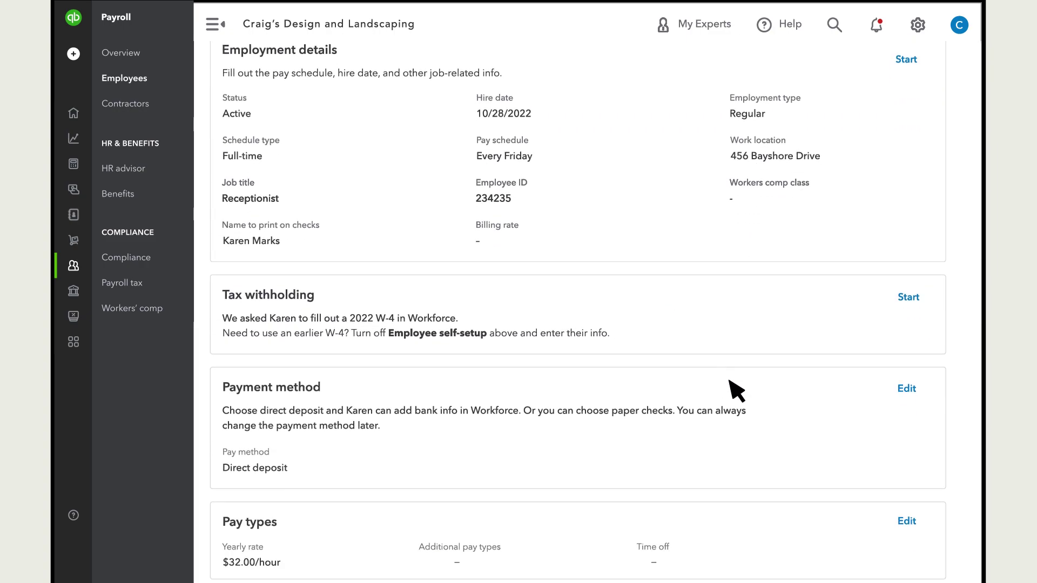
pyautogui.scroll(-2, 732, 384)
pyautogui.click(908, 431)
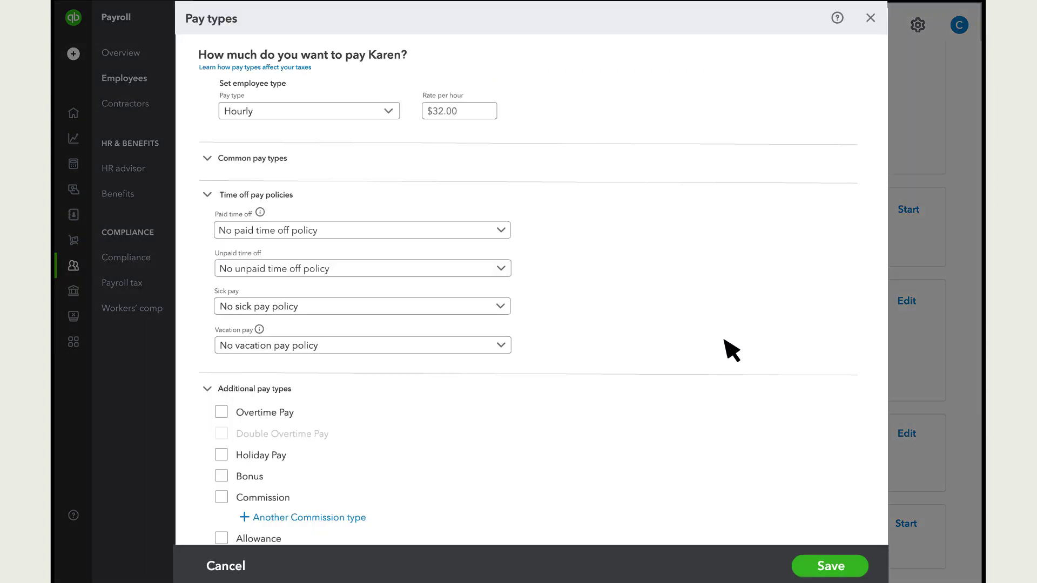
pyautogui.click(502, 232)
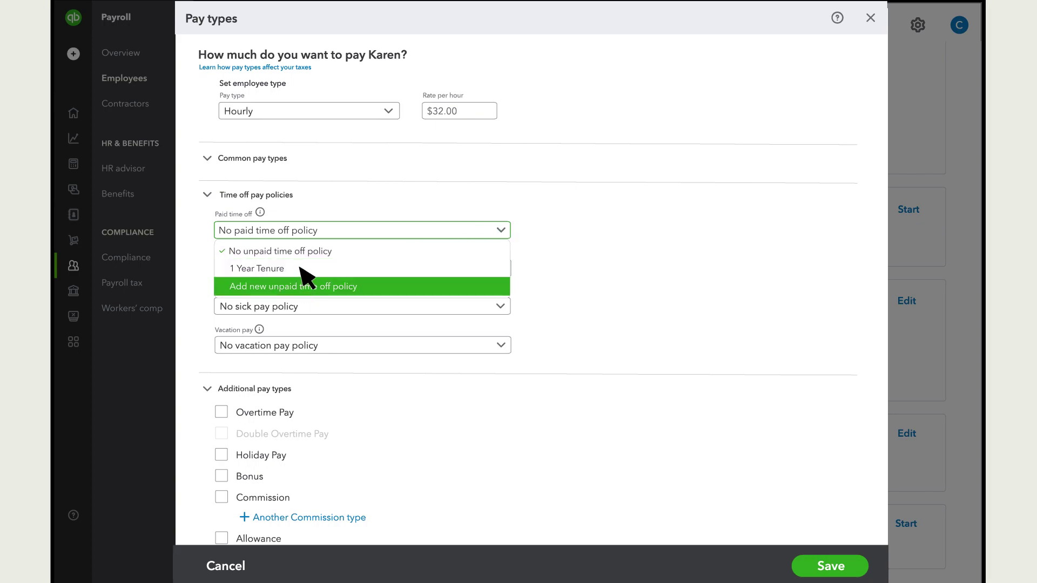
pyautogui.click(306, 270)
pyautogui.click(558, 237)
pyautogui.write('40')
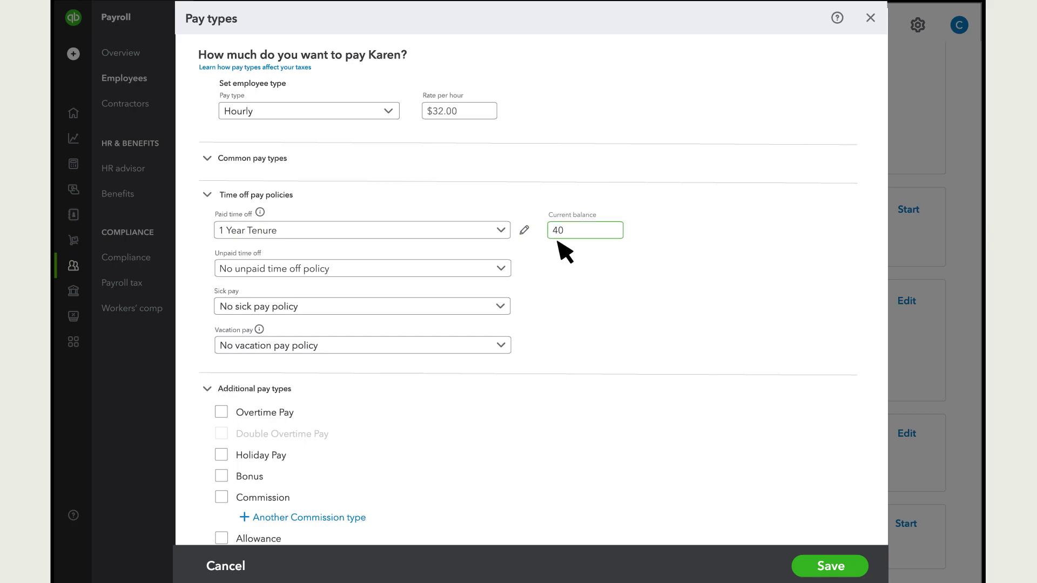
pyautogui.click(830, 566)
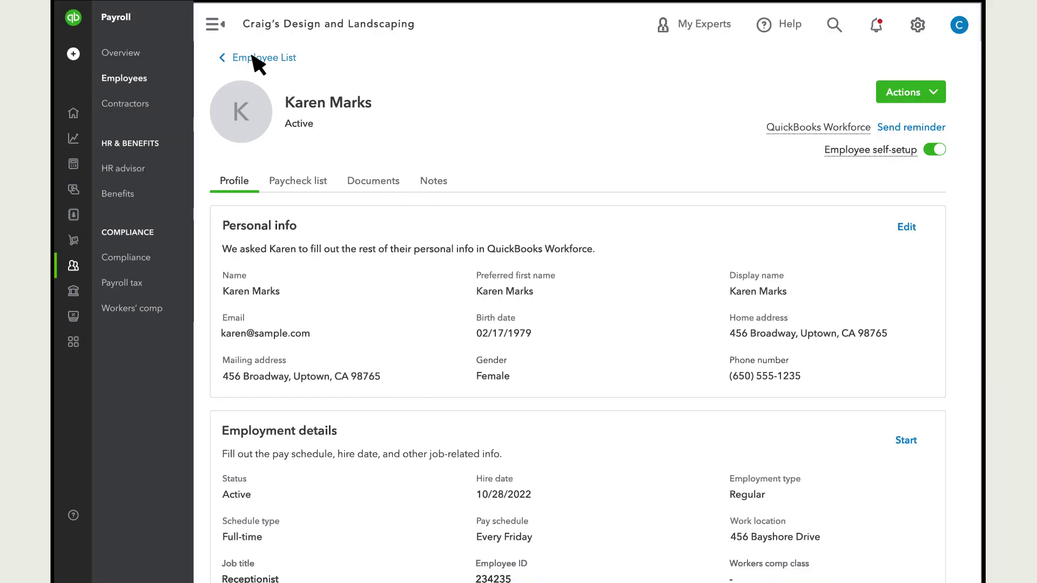
pyautogui.click(251, 56)
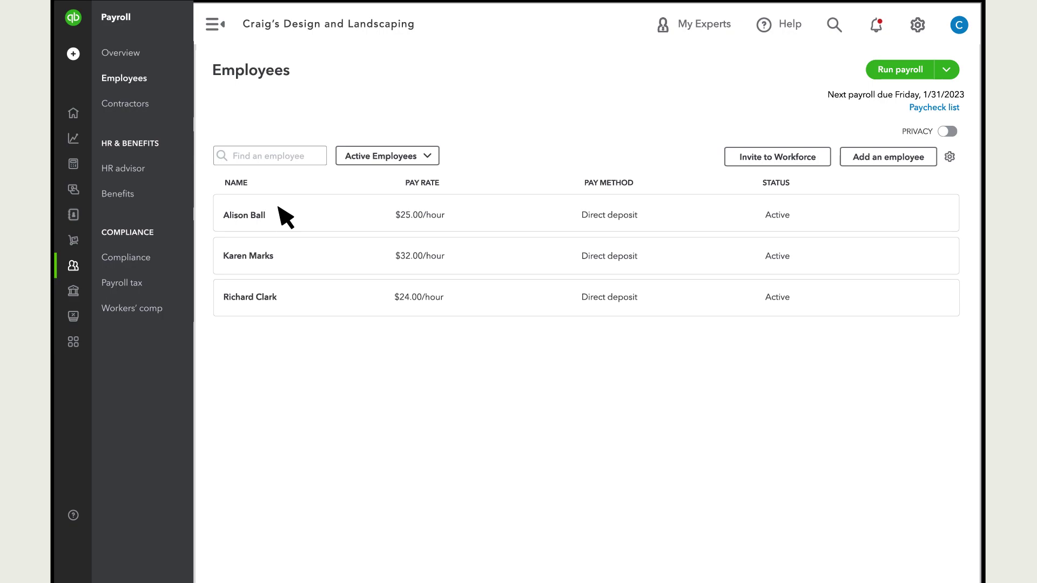
# Step: Start the Every Friday payroll with 8 PTO hours for the second employee and review a paycheck
pyautogui.click(905, 78)
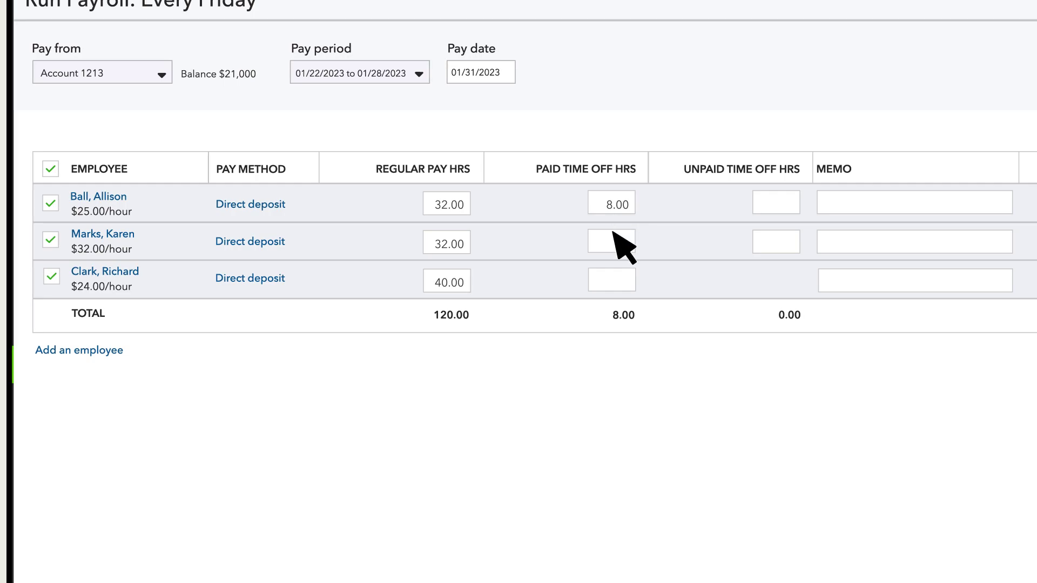
pyautogui.click(613, 241)
pyautogui.write('8.00')
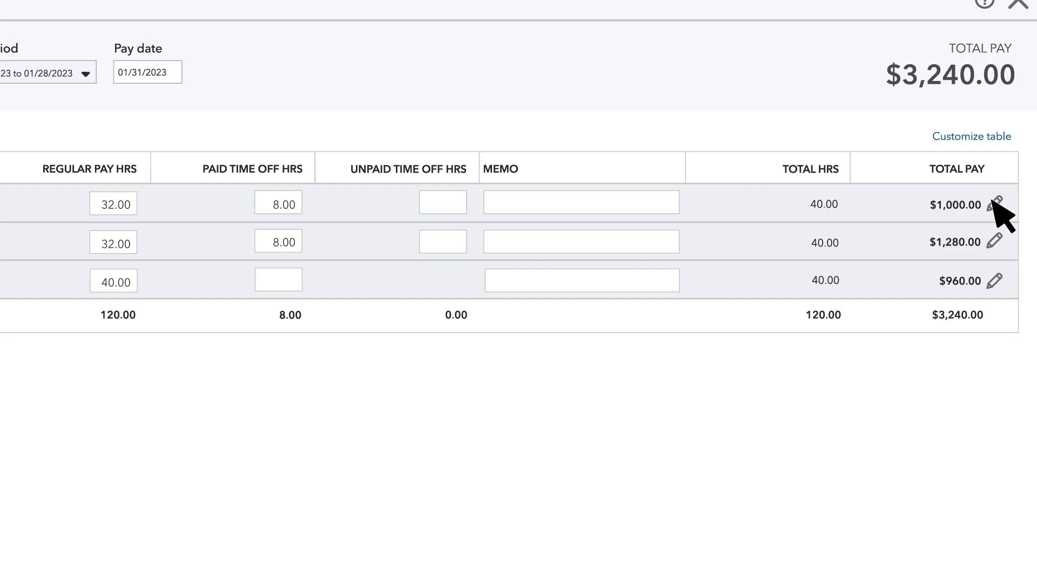
pyautogui.click(996, 204)
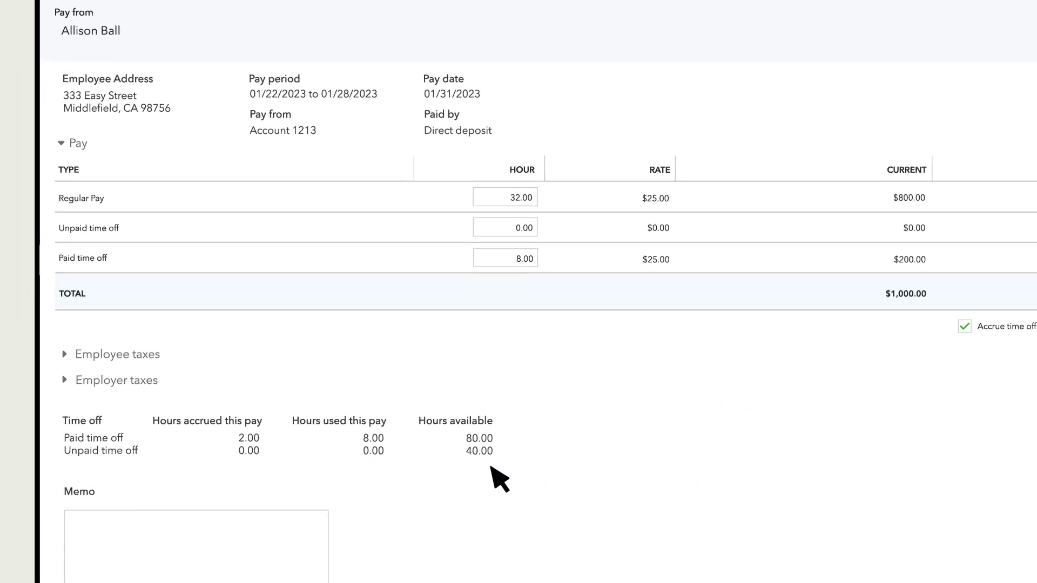
pyautogui.click(950, 558)
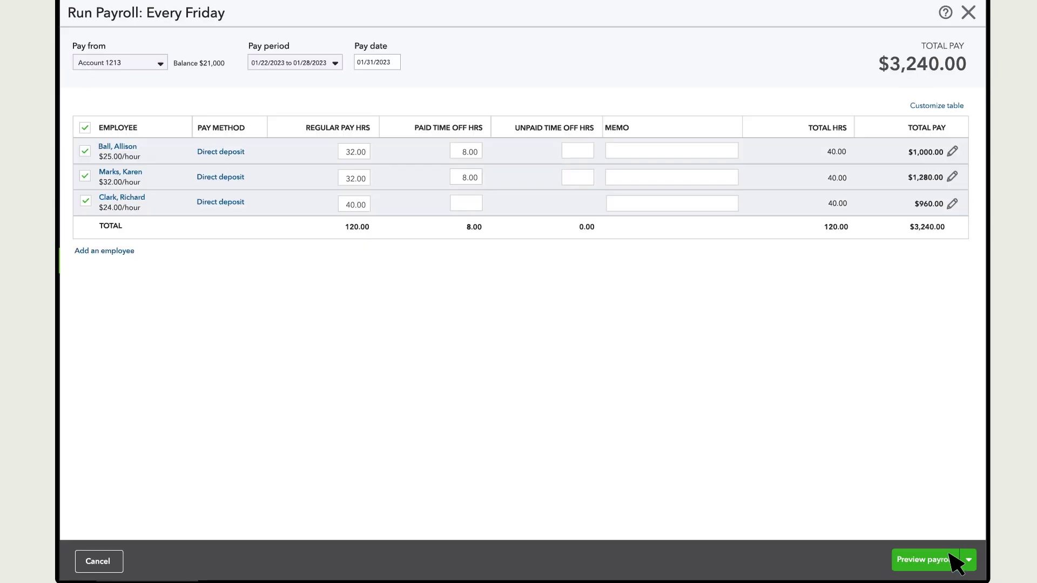
# Step: Preview, submit and finish the Every Friday payroll run
pyautogui.click(933, 560)
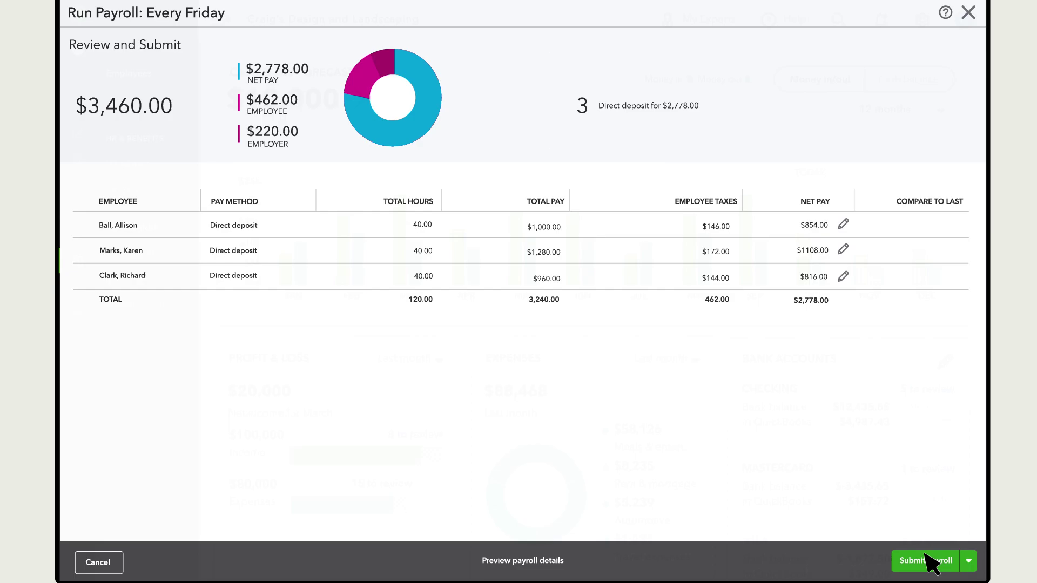
pyautogui.click(933, 561)
pyautogui.click(934, 560)
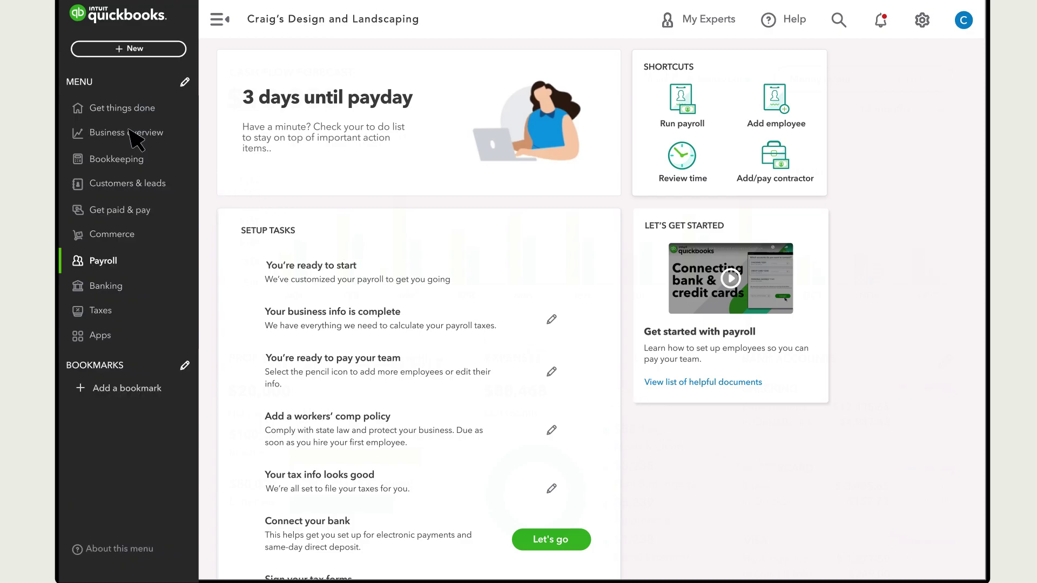
# Step: Open Reports from the Business overview menu to reach the payroll reports
pyautogui.click(128, 132)
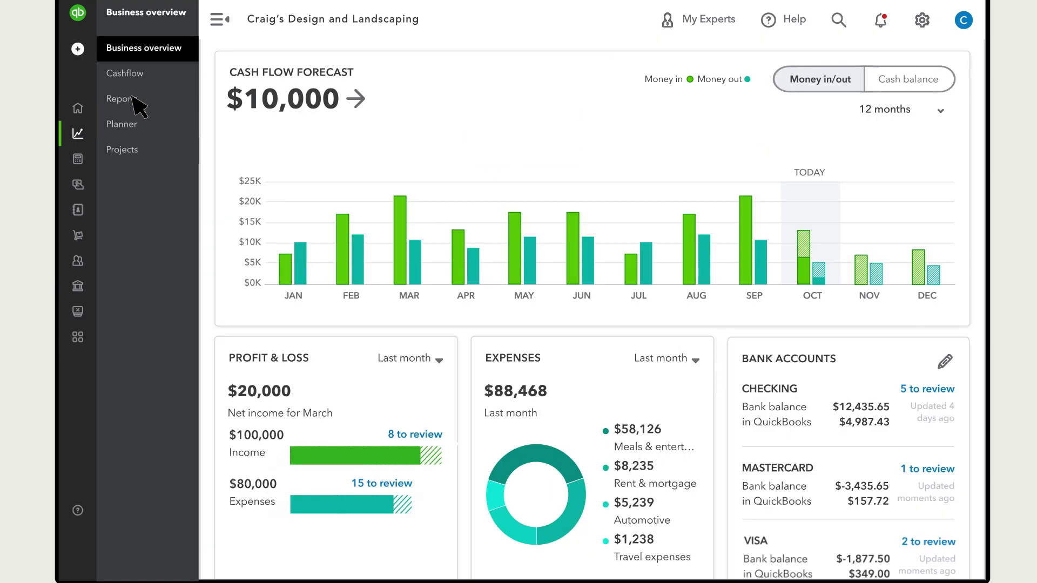
pyautogui.click(138, 99)
pyautogui.scroll(-5, 465, 162)
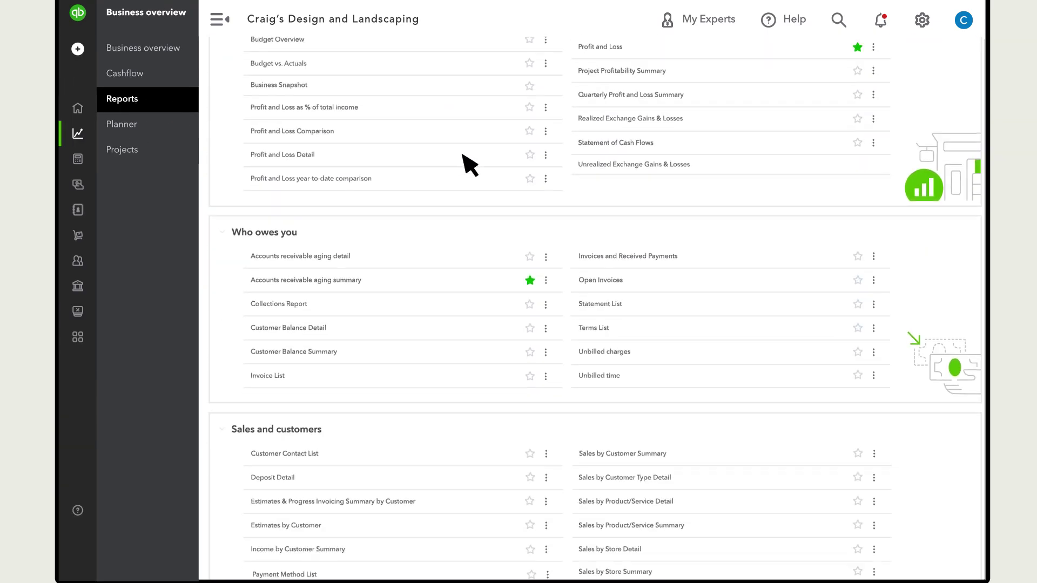
pyautogui.scroll(-5, 664, 197)
pyautogui.scroll(-5, 665, 197)
pyautogui.scroll(-1, 695, 204)
pyautogui.scroll(-1, 694, 204)
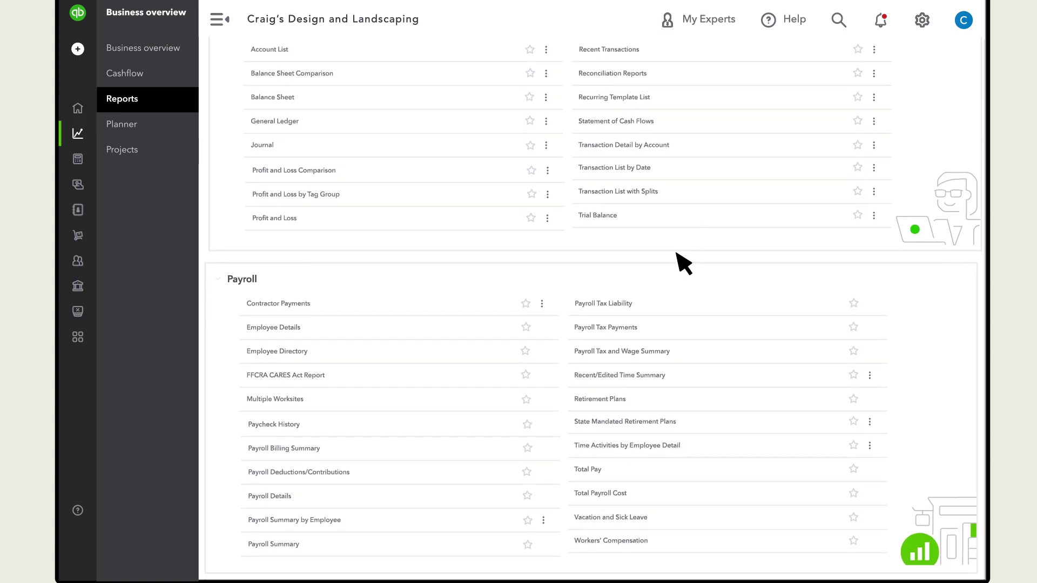
# Step: Open the Vacation and Sick Leave report to show each employee's time off balance and hours used
pyautogui.click(608, 519)
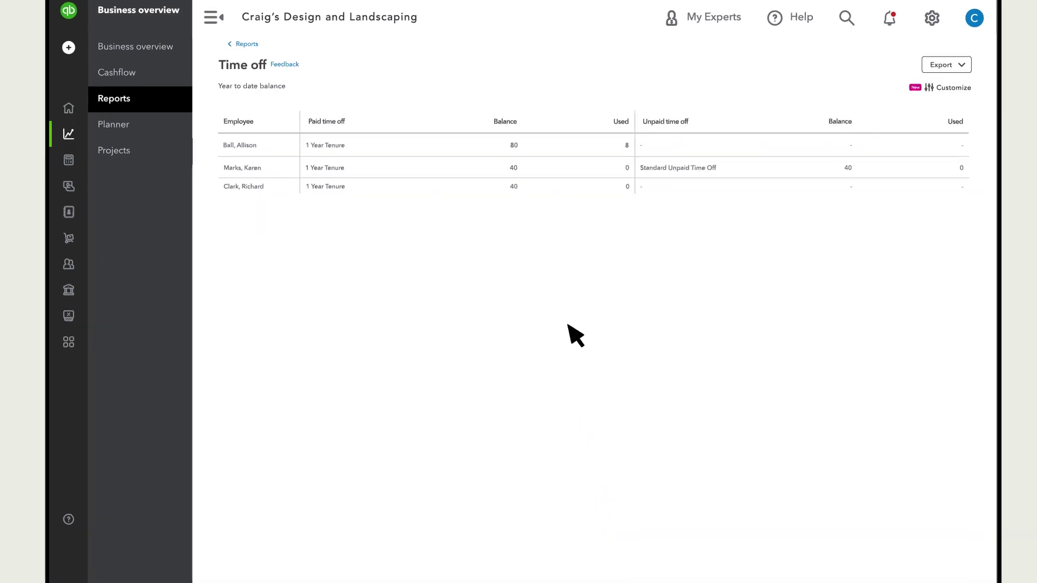